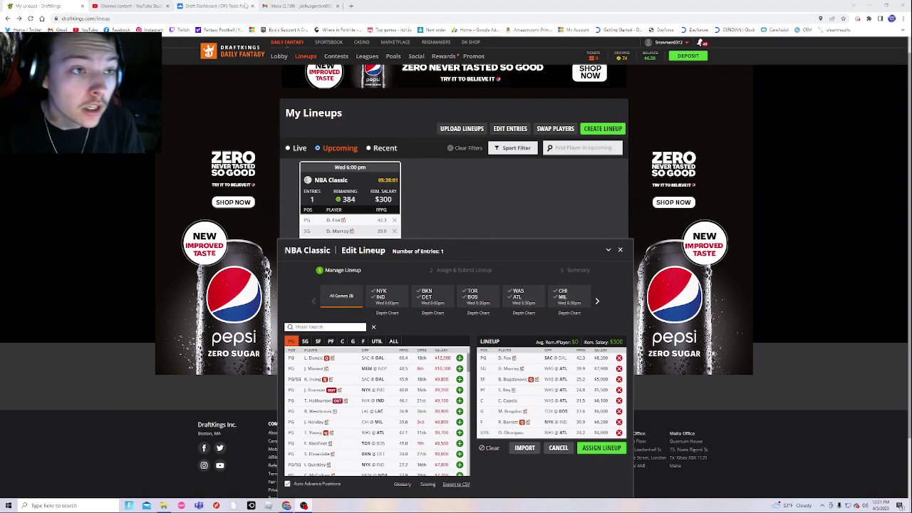
Step: Switch between the Draft Dashboard and DraftKings tabs, moving the YouTube Studio tab last
left_click(211, 9)
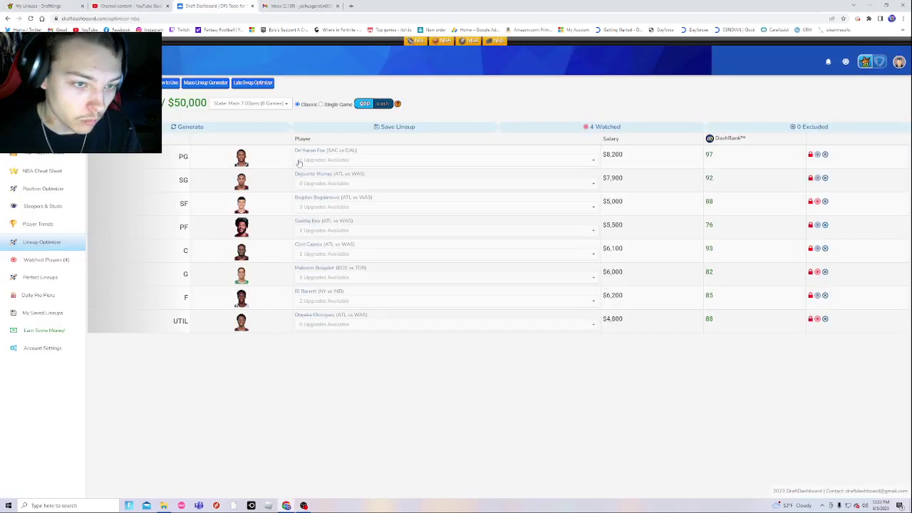
left_click(42, 6)
left_click_drag(128, 6, 300, 6)
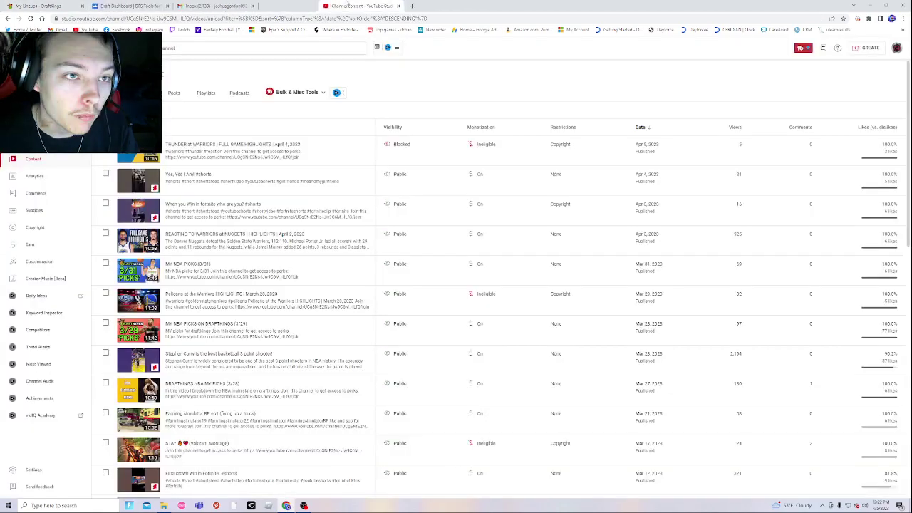
left_click(33, 4)
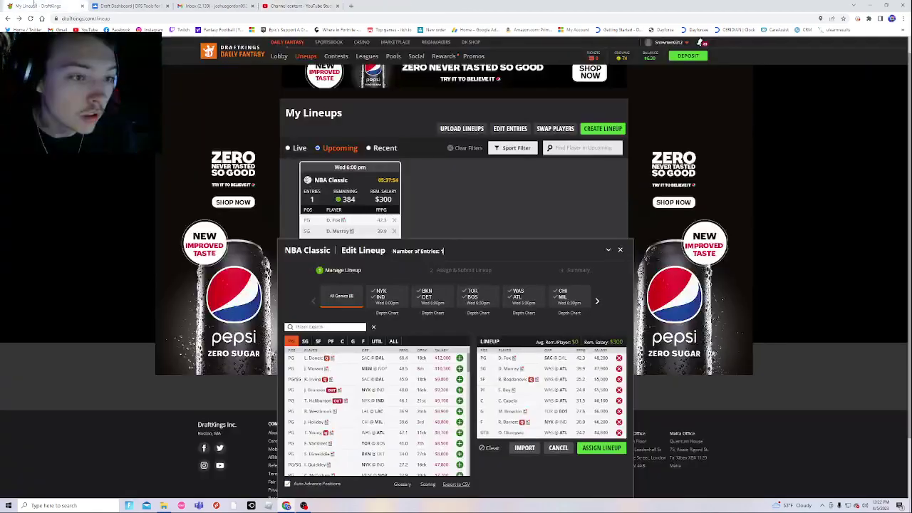
left_click(127, 5)
left_click(37, 7)
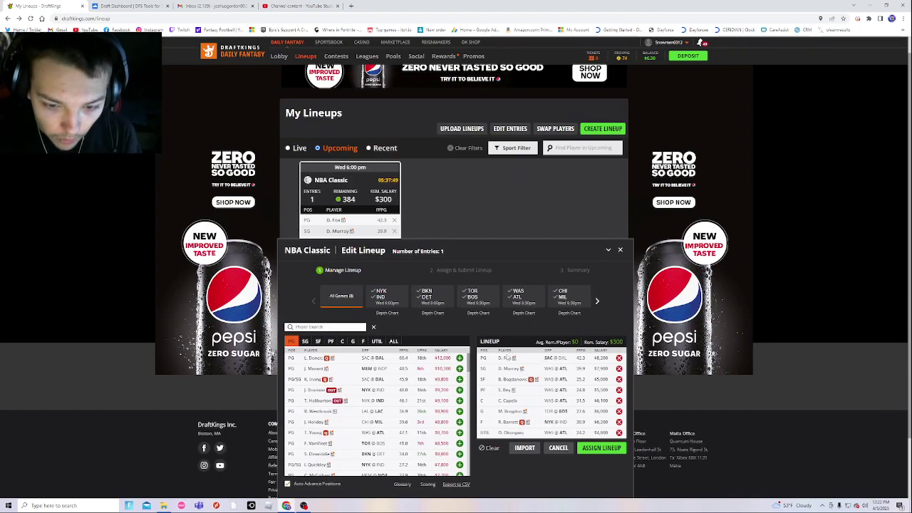
Step: Review De'Aaron Fox's and B. Bogdanovic's player cards, noting Bogdanovic's 40.5 fantasy points
left_click(506, 358)
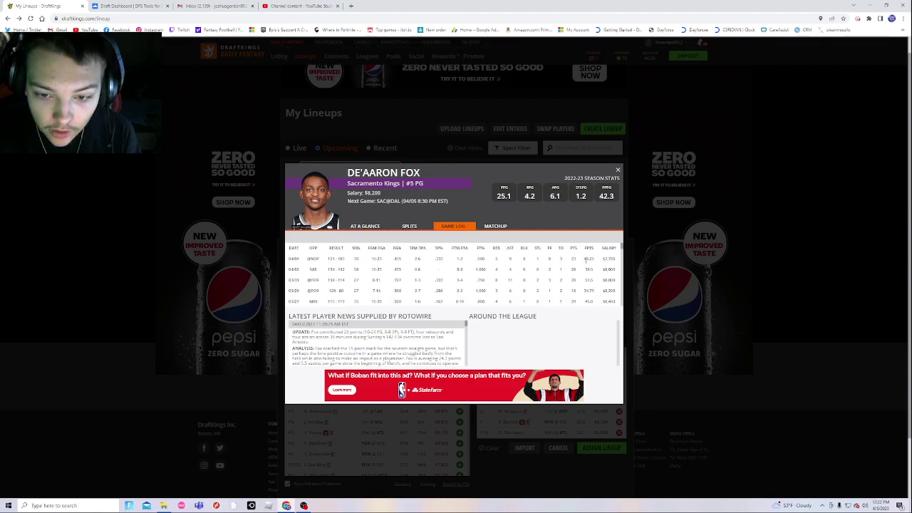
left_click(618, 170)
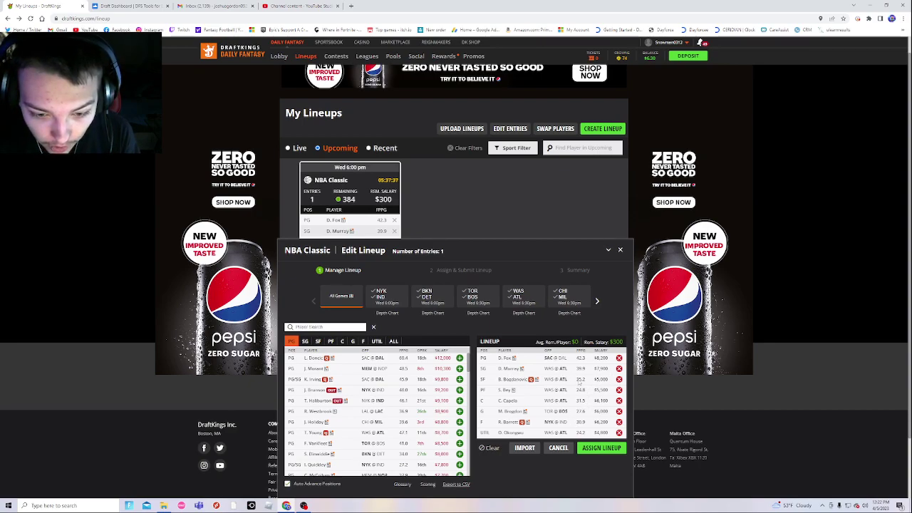
left_click(519, 380)
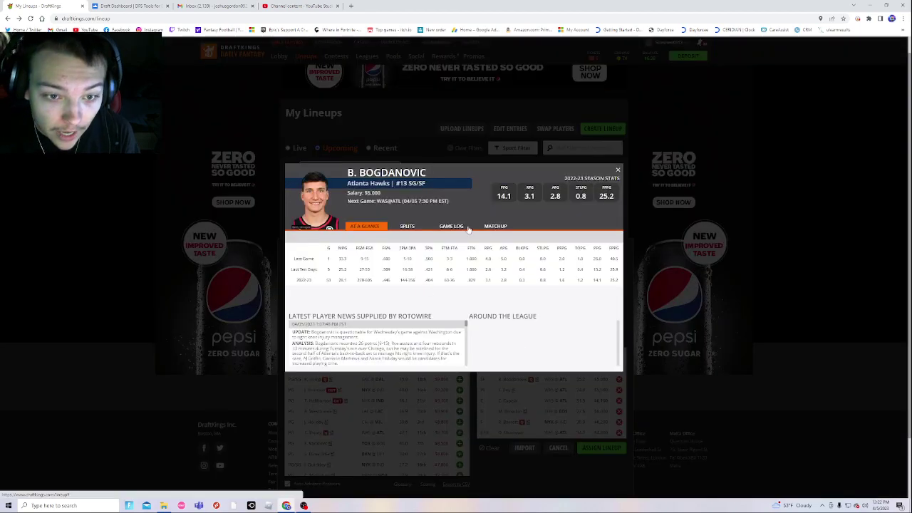
double_click(589, 259)
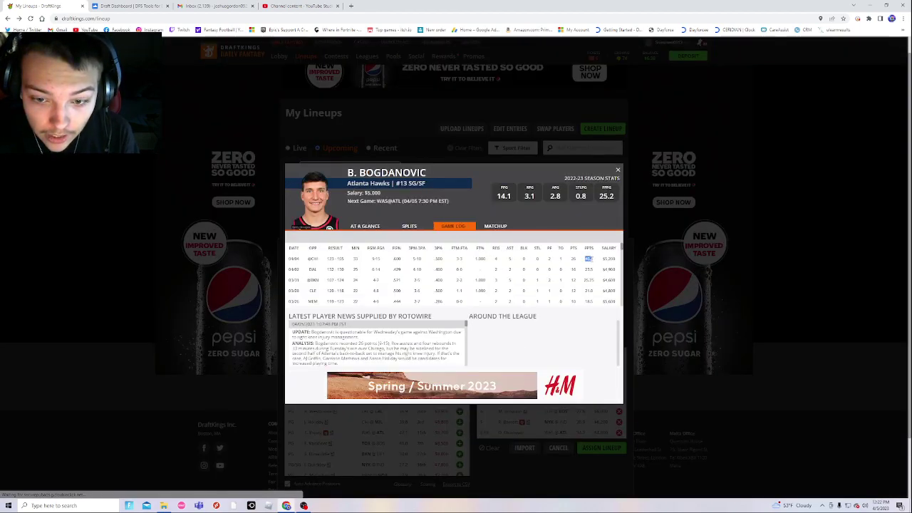
left_click_drag(588, 259, 590, 244)
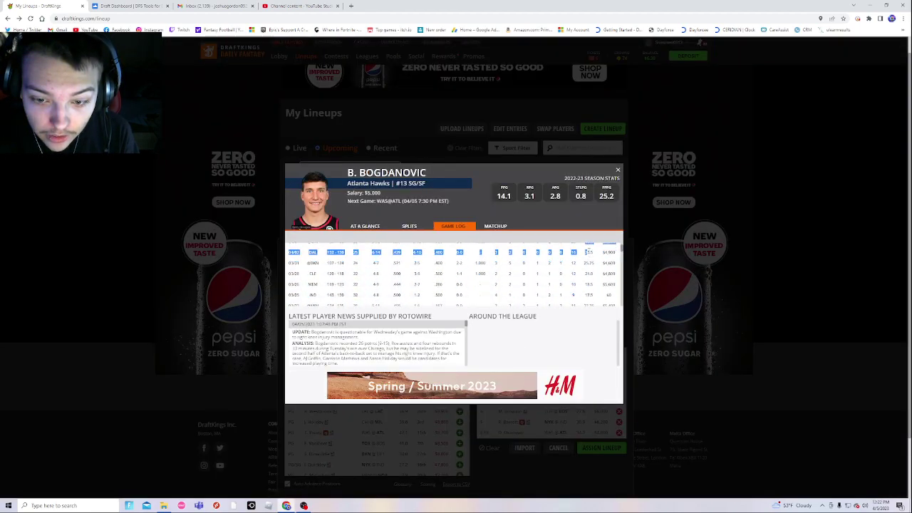
double_click(589, 259)
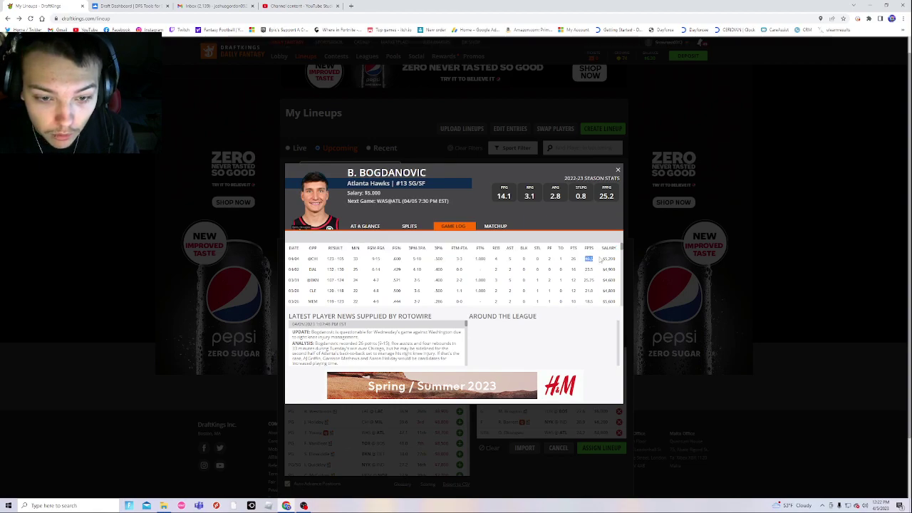
triple_click(592, 258)
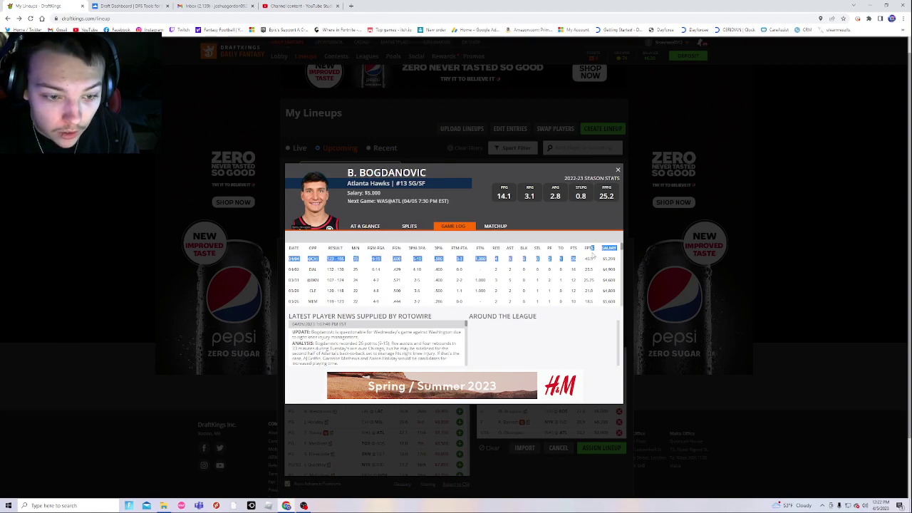
left_click(585, 258)
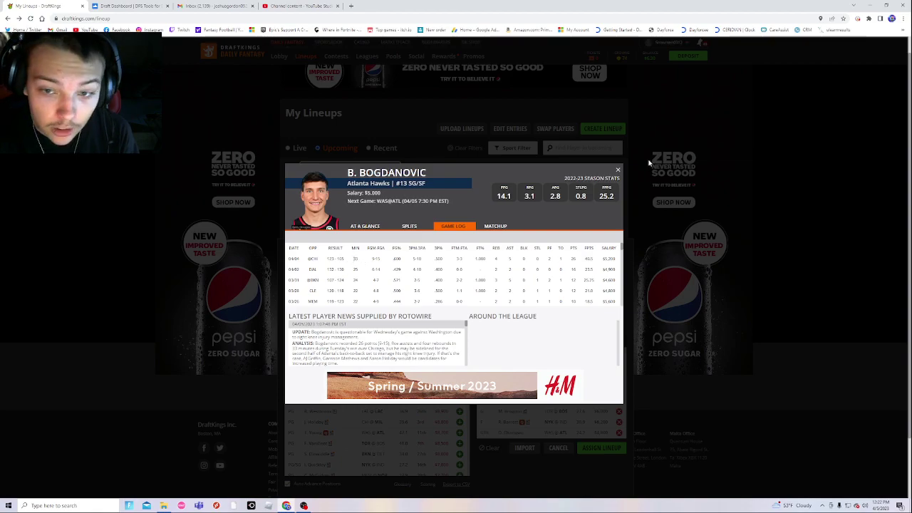
left_click(618, 172)
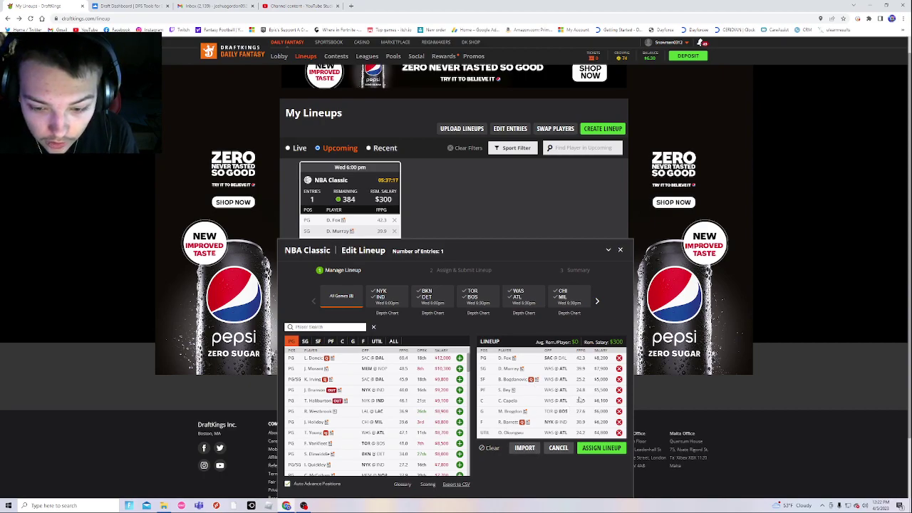
Step: Check Saddiq Bey's recent game log on his player card
left_click(507, 391)
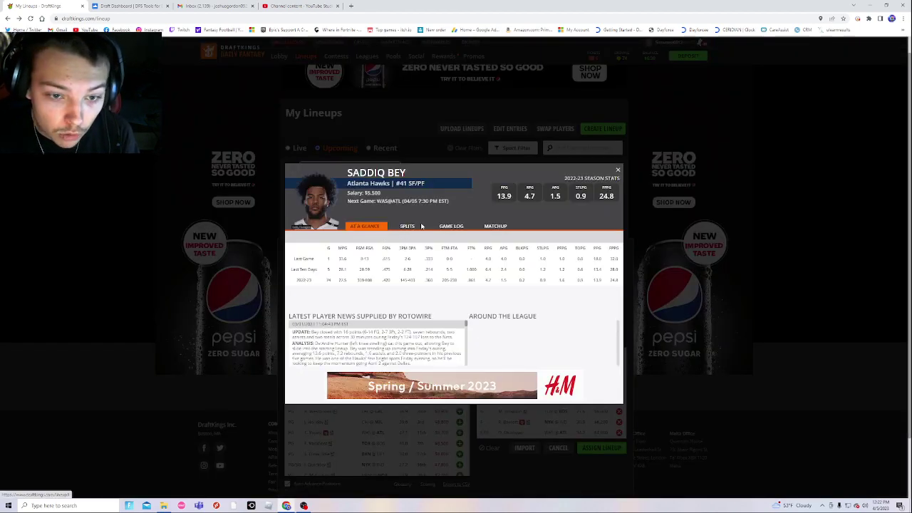
left_click(452, 227)
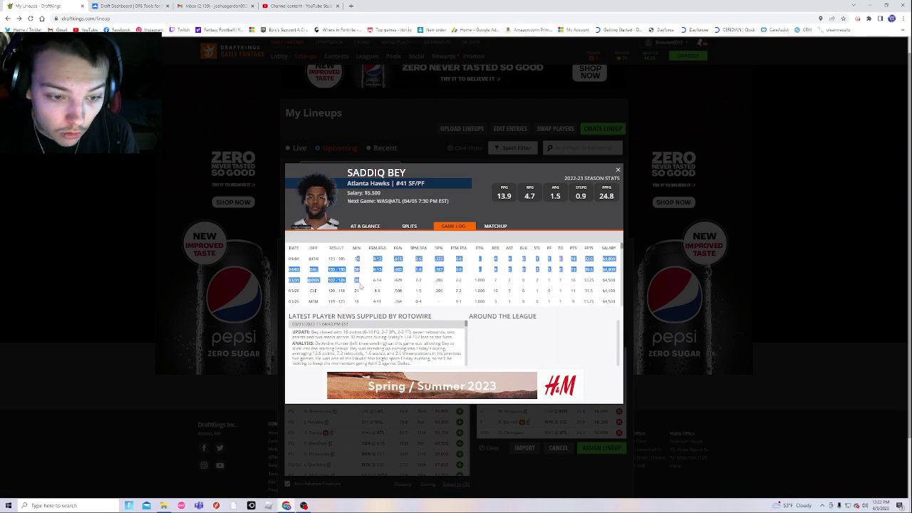
left_click(618, 171)
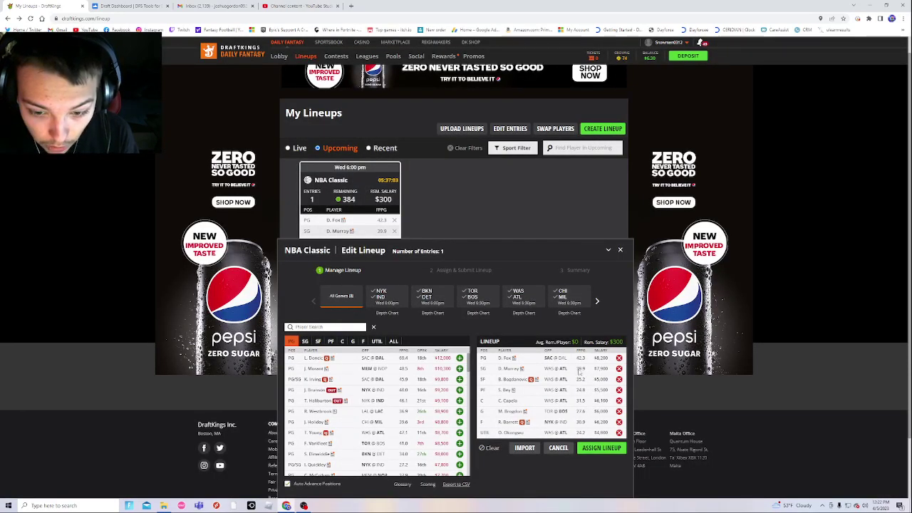
Step: In Draft Dashboard, check Sleepers & Studs and regenerate the Lineup Optimizer lineup
left_click(109, 5)
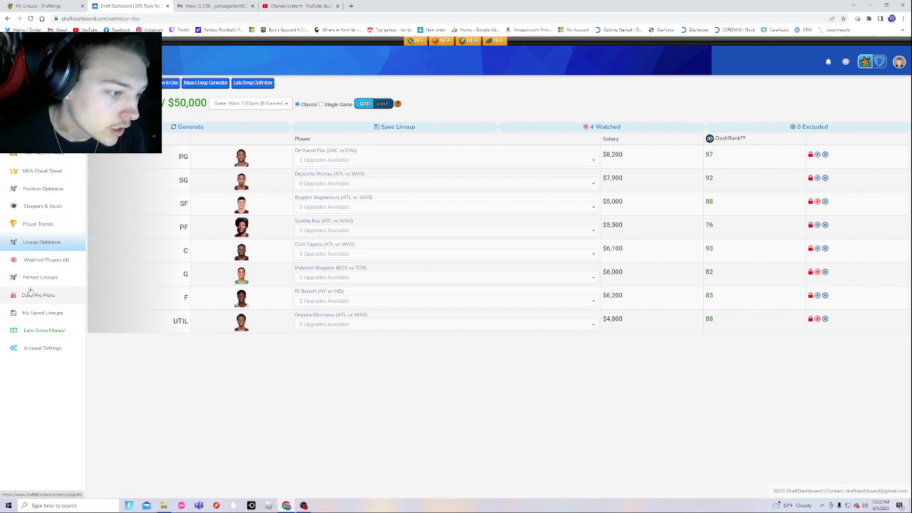
left_click(41, 208)
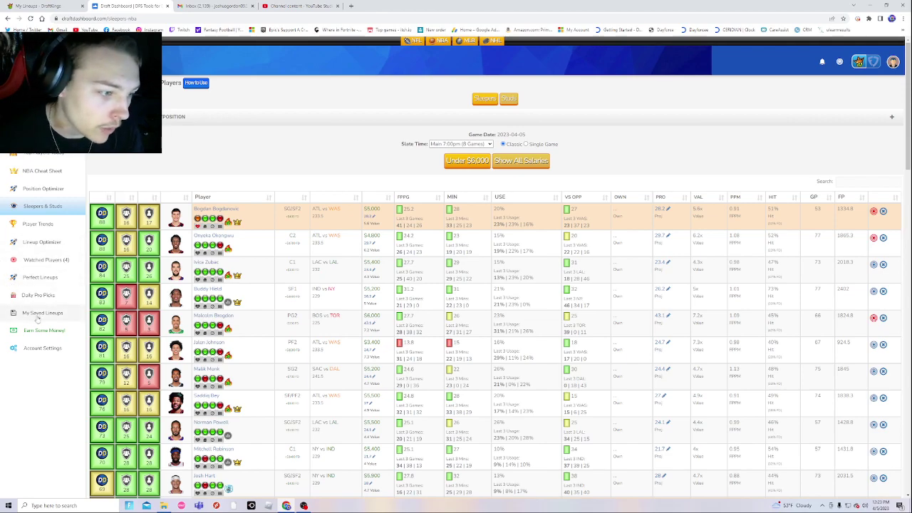
left_click(30, 244)
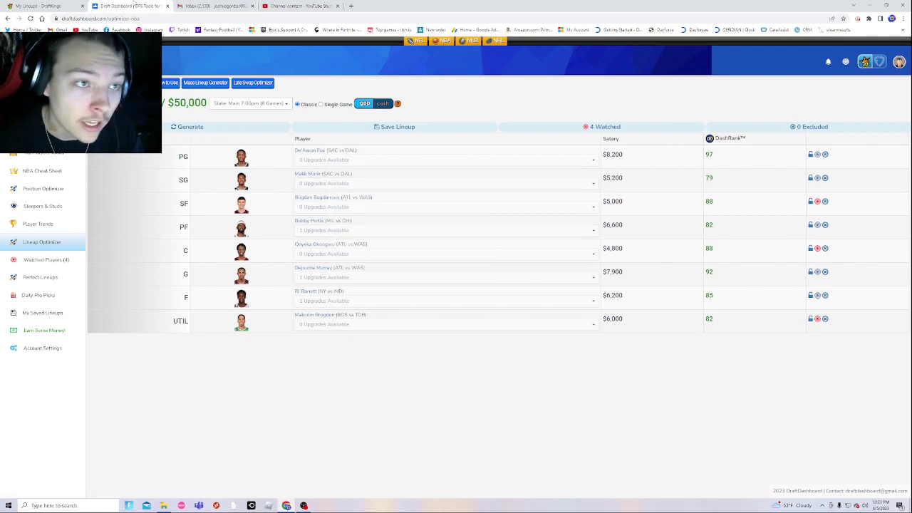
left_click(42, 5)
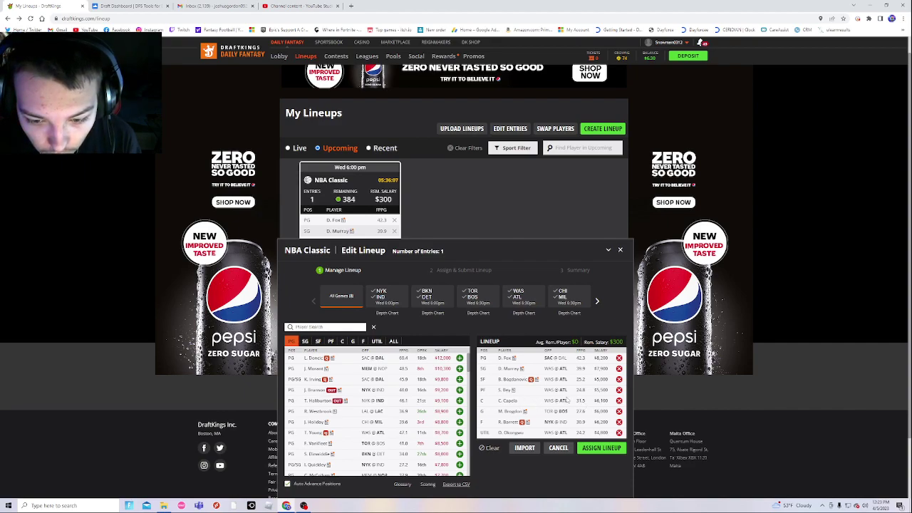
Step: Review Onyeka Okongwu's recent game log on his player card
left_click(511, 433)
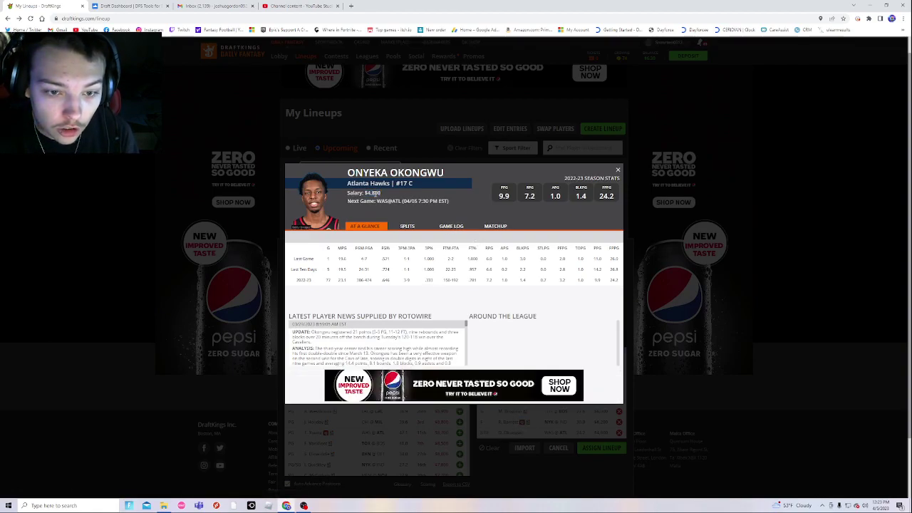
left_click(452, 226)
left_click_drag(584, 259, 592, 290)
left_click(587, 291)
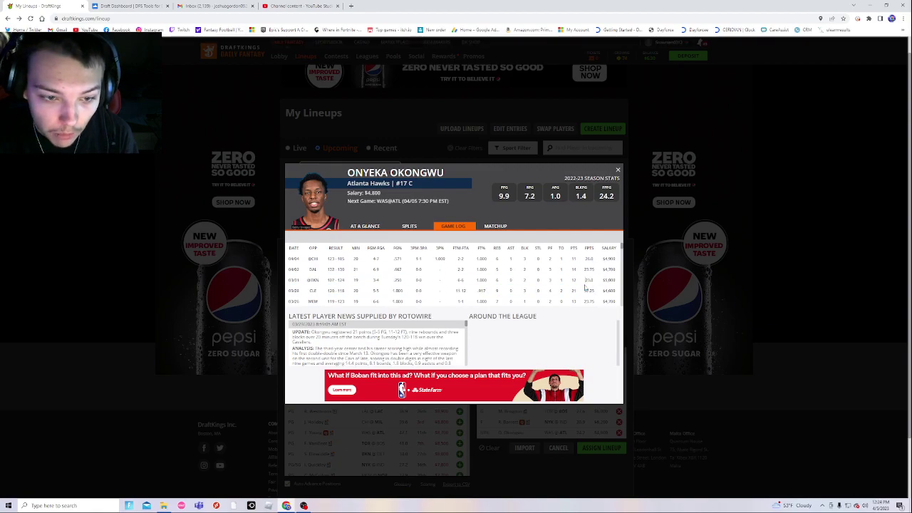
left_click_drag(354, 260, 357, 303)
left_click(354, 258)
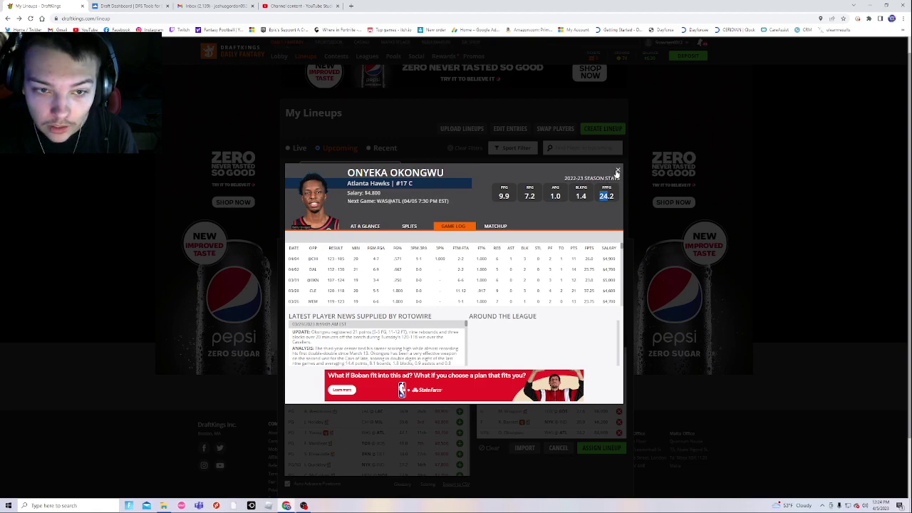
left_click(617, 172)
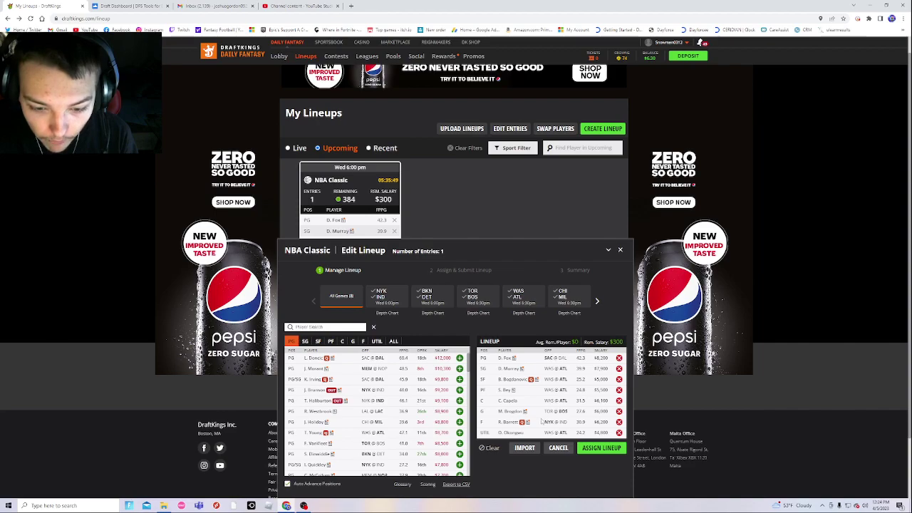
Step: Review RJ Barrett's game log, including his 03/25 fantasy points, then close his card
left_click(509, 423)
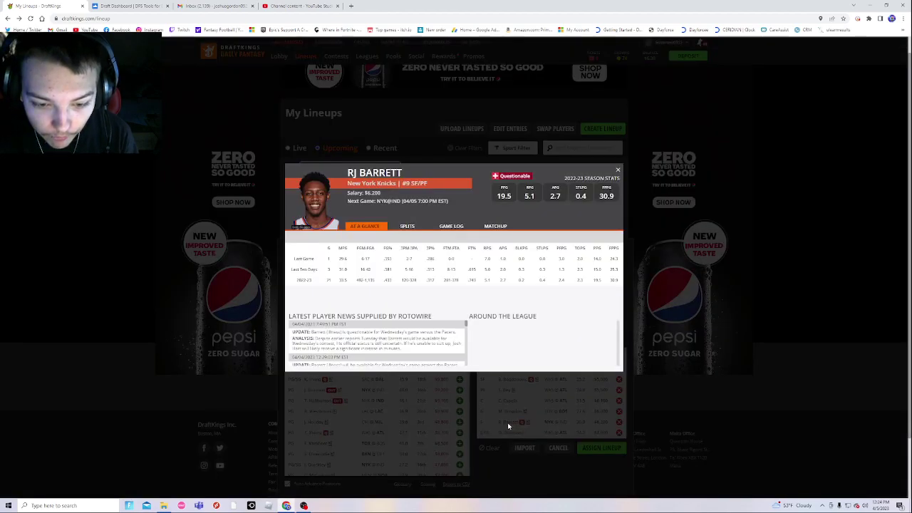
left_click(448, 226)
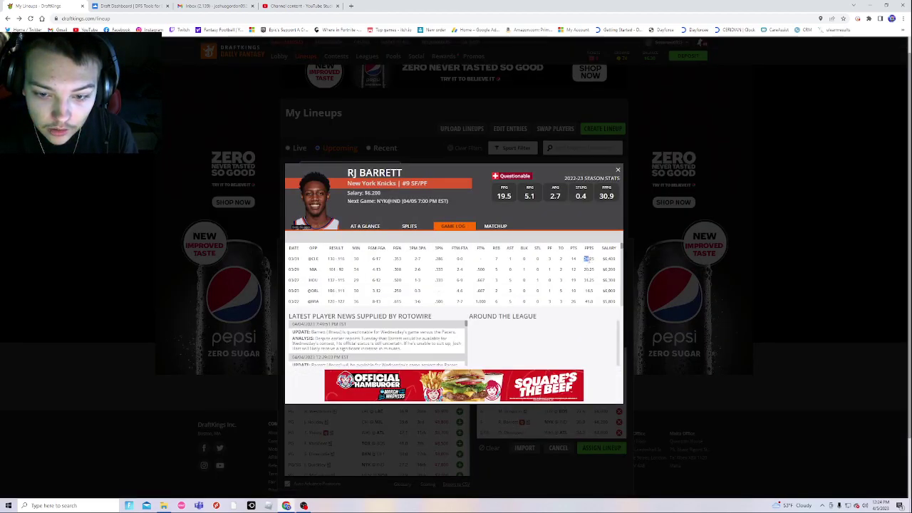
left_click_drag(586, 259, 590, 296)
left_click(586, 302)
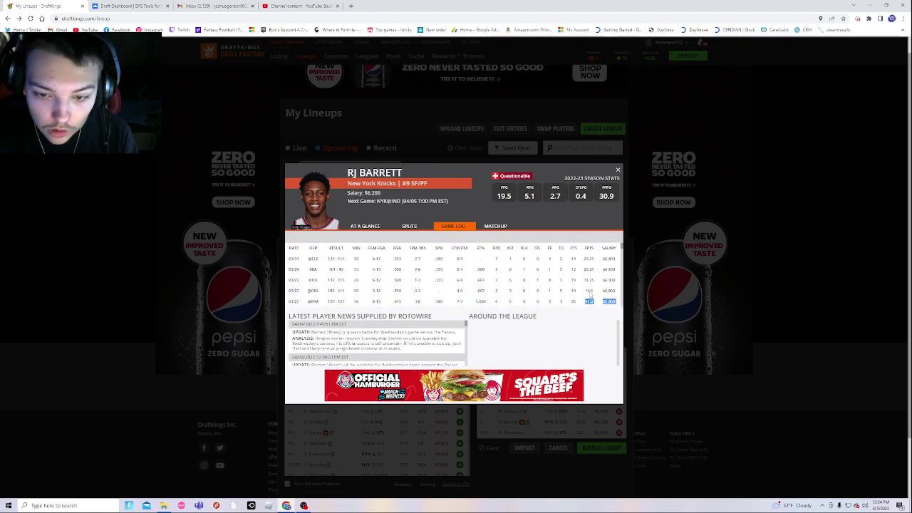
left_click(586, 301)
double_click(589, 290)
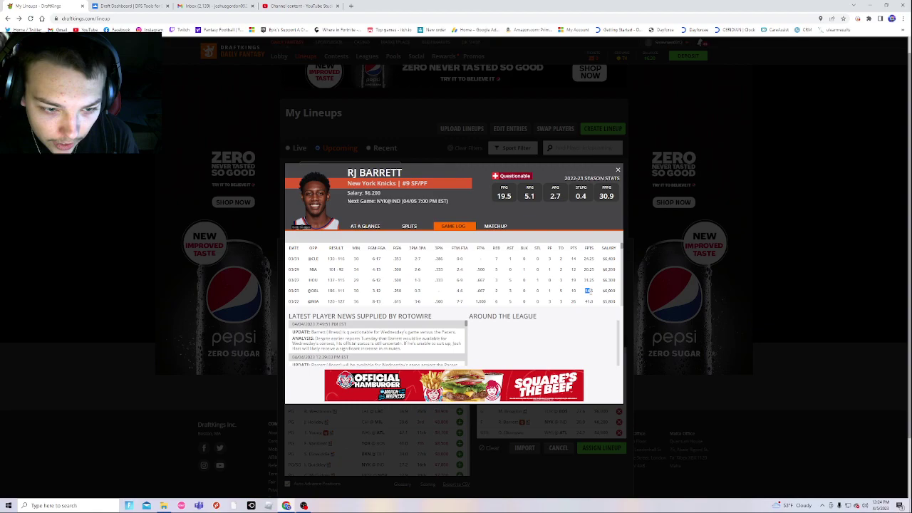
left_click(618, 172)
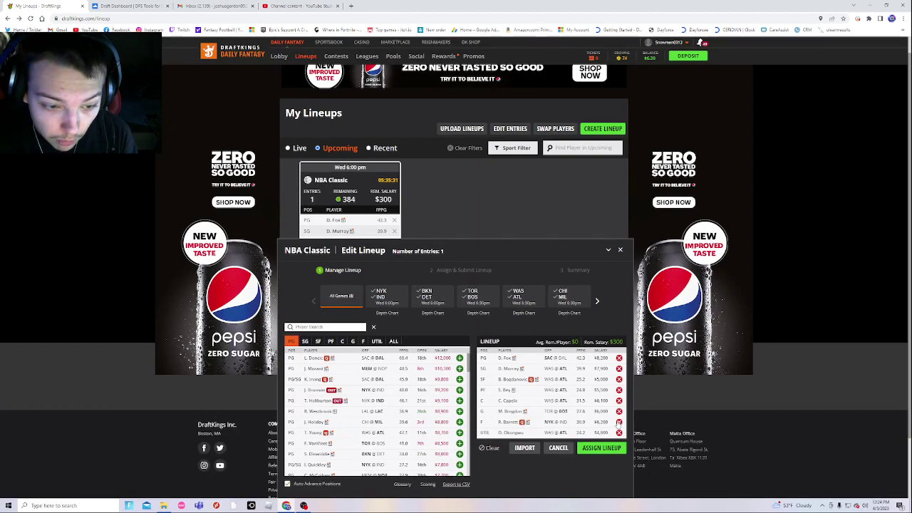
left_click(618, 422)
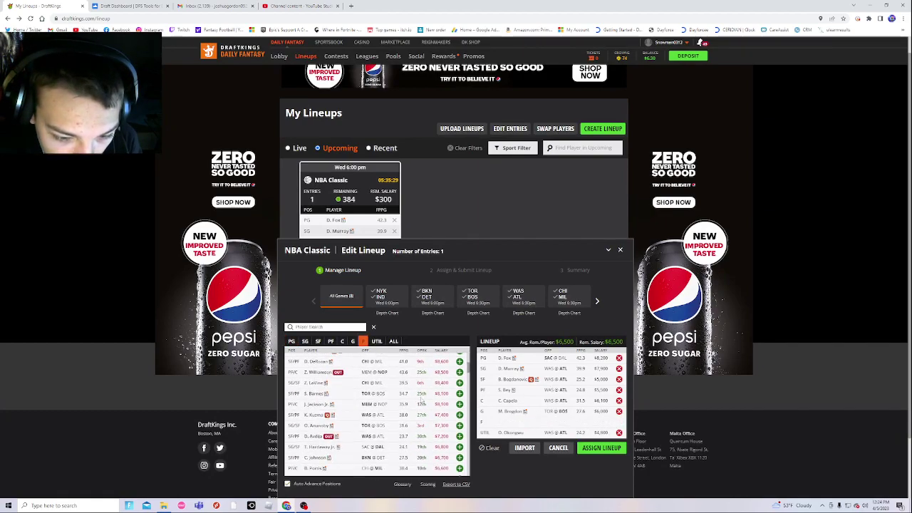
scroll(421, 401, "down", 3)
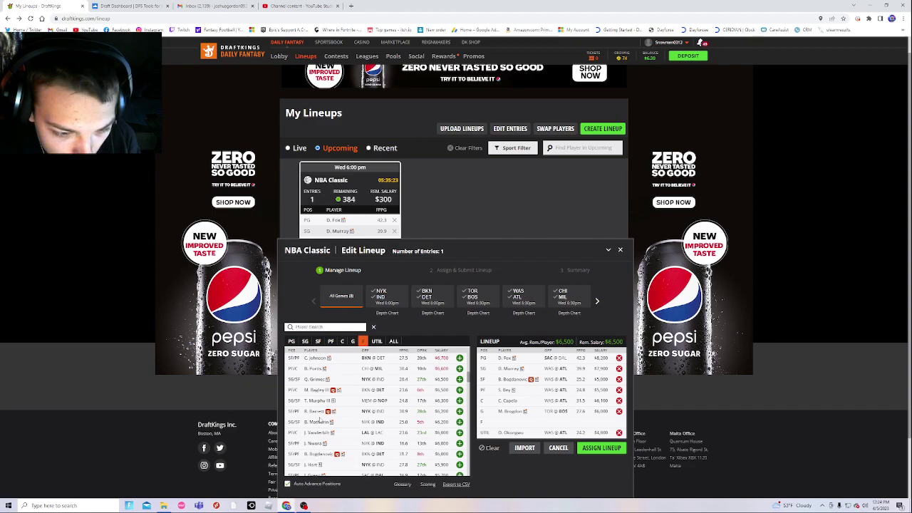
left_click(460, 411)
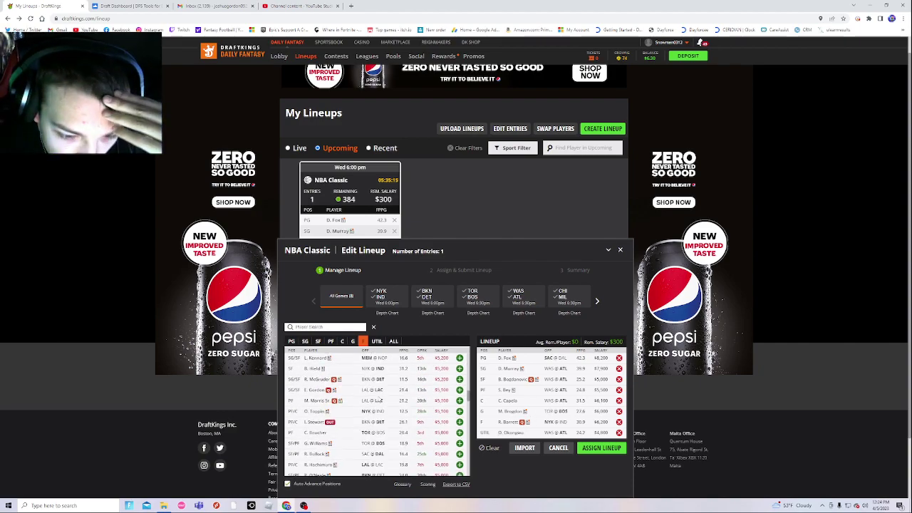
scroll(399, 417, "down", 1)
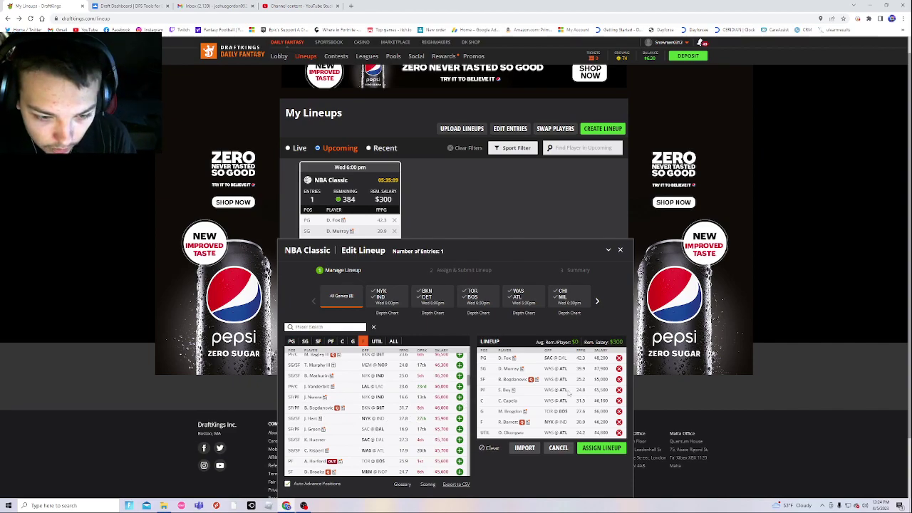
scroll(562, 400, "up", 1)
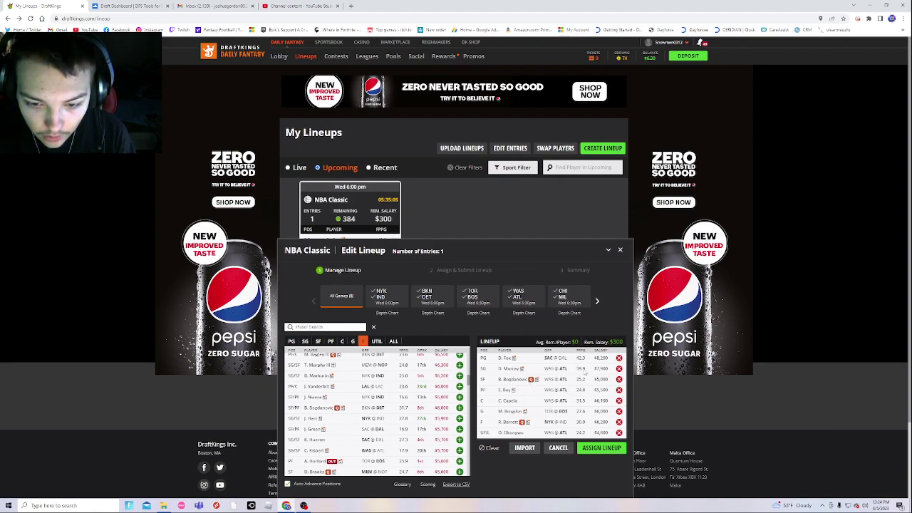
left_click(513, 372)
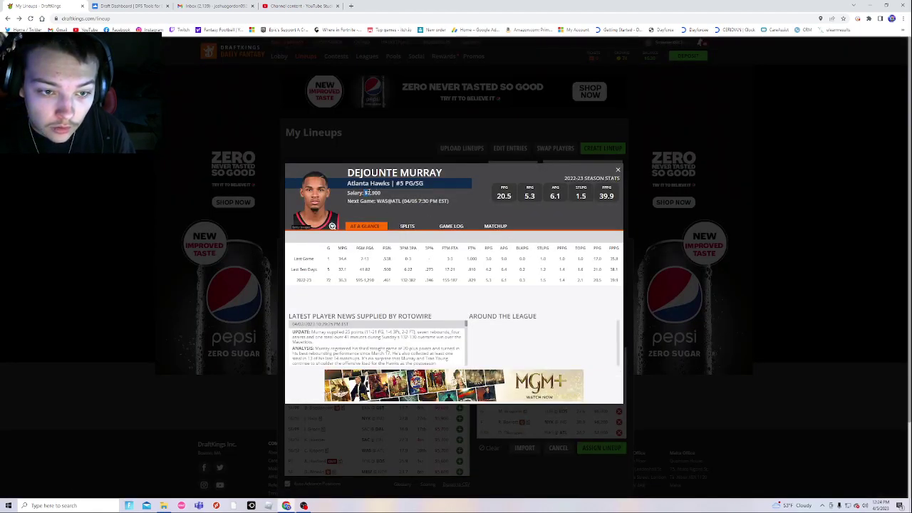
left_click(451, 226)
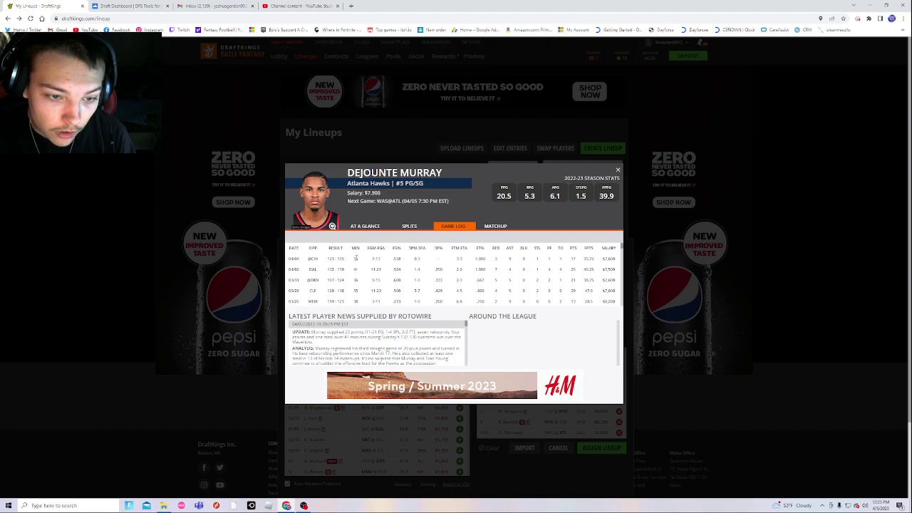
left_click_drag(354, 261, 361, 286)
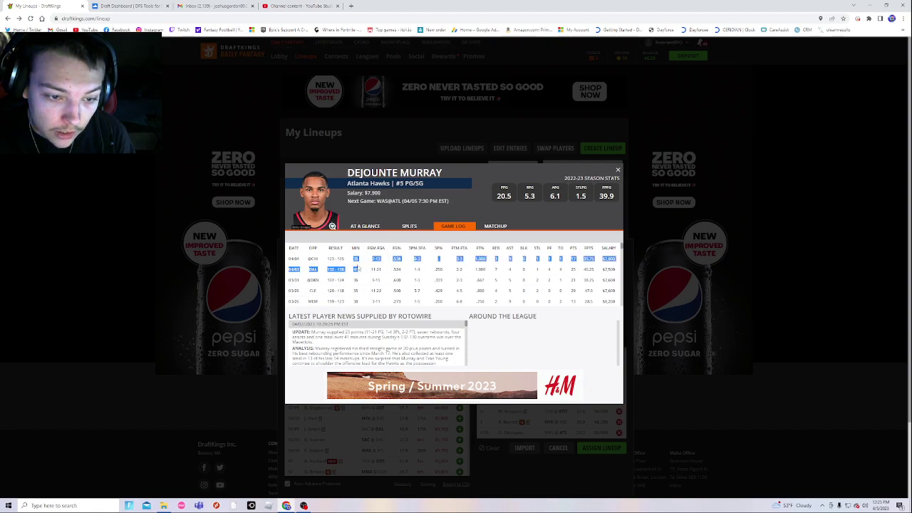
left_click(358, 269)
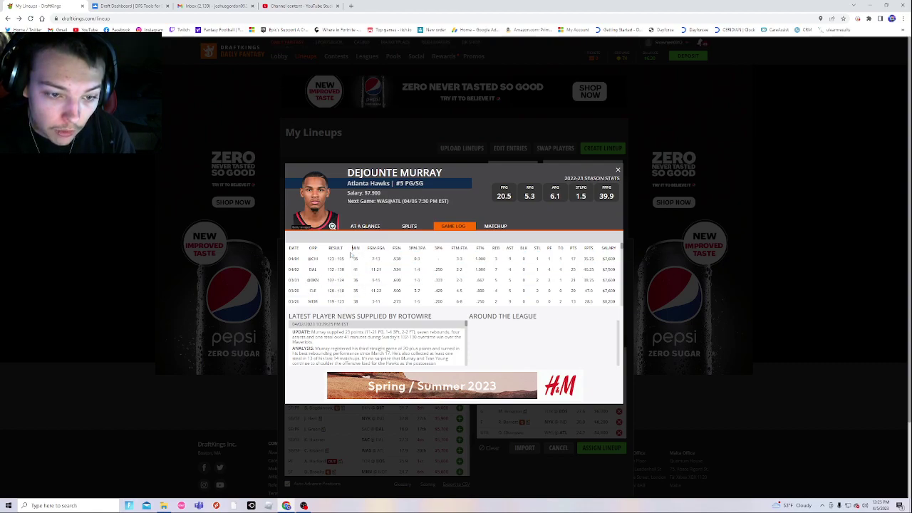
left_click(617, 169)
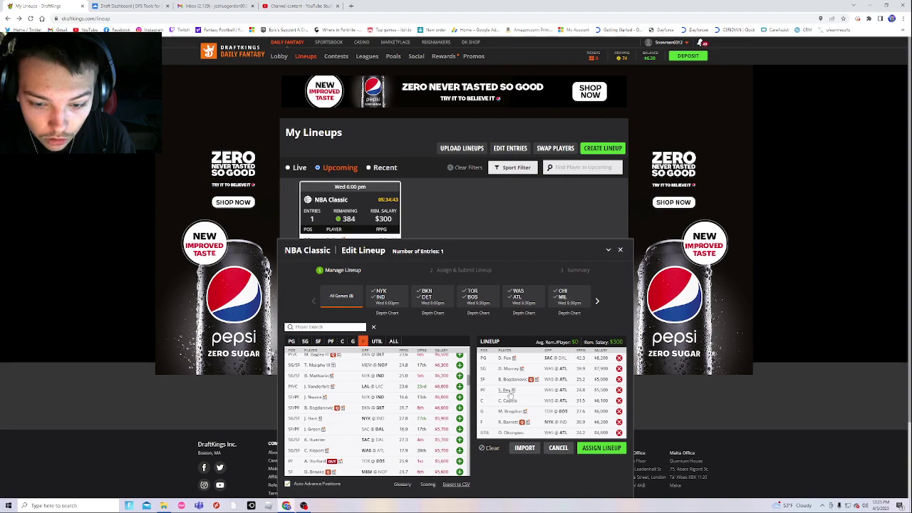
left_click(507, 401)
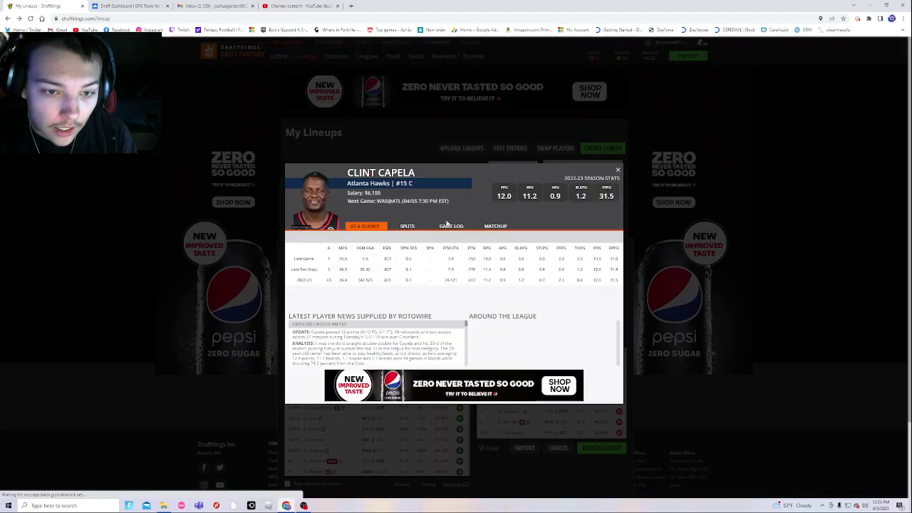
left_click(454, 226)
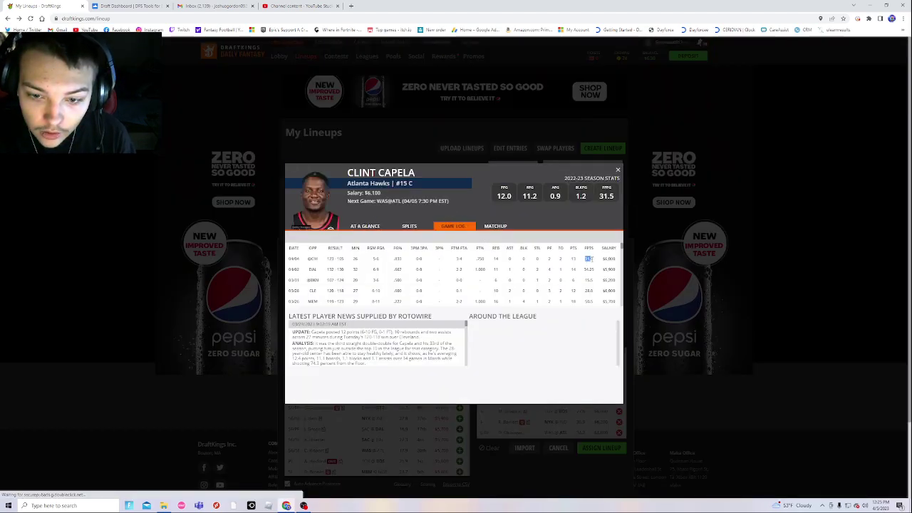
double_click(589, 269)
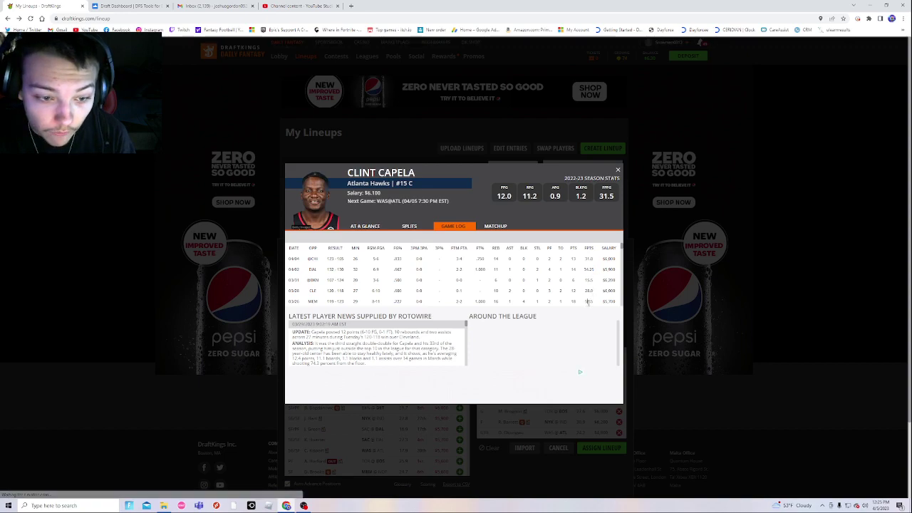
double_click(355, 259)
left_click_drag(360, 265, 355, 266)
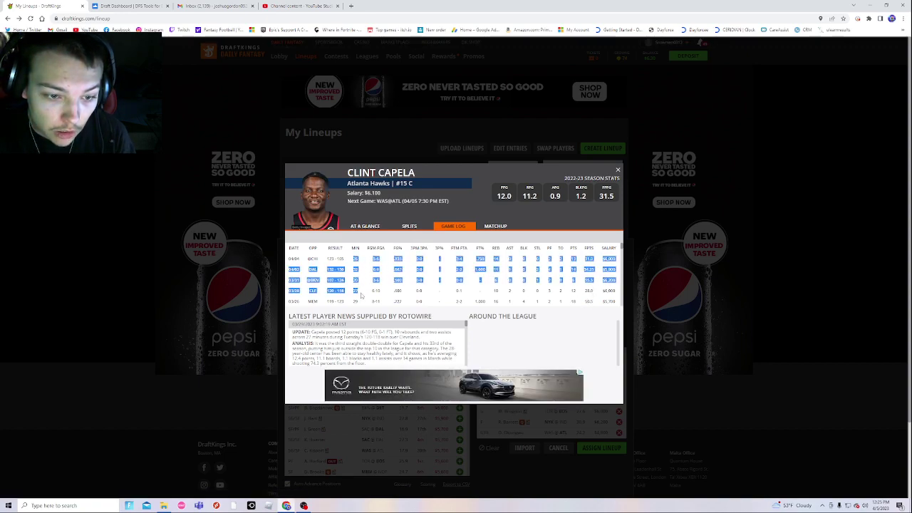
left_click(617, 170)
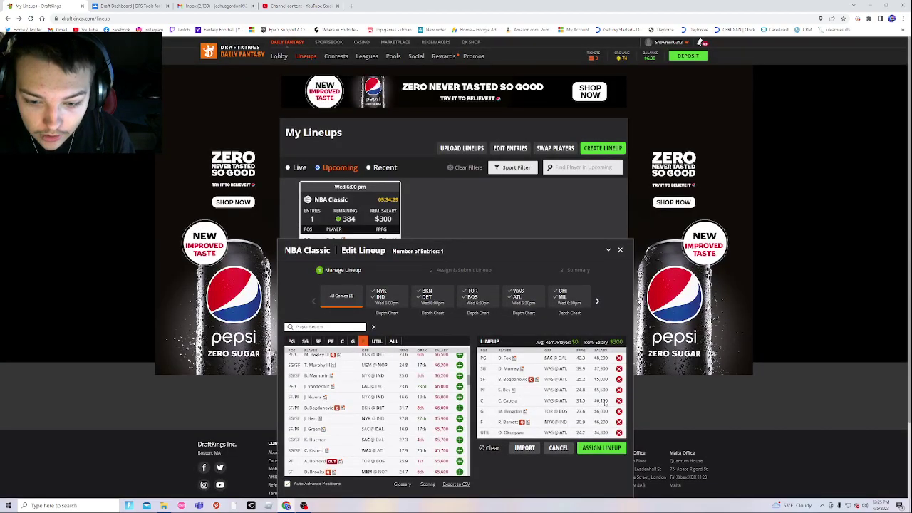
Step: Look over Malcolm Brogdon's recent game-log rows on his player card, then close it
left_click(509, 411)
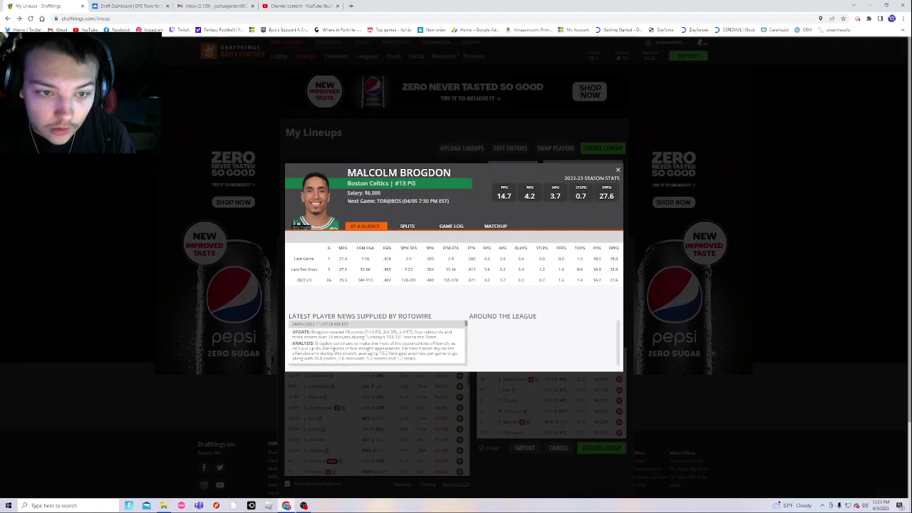
left_click(457, 225)
left_click_drag(583, 258, 593, 297)
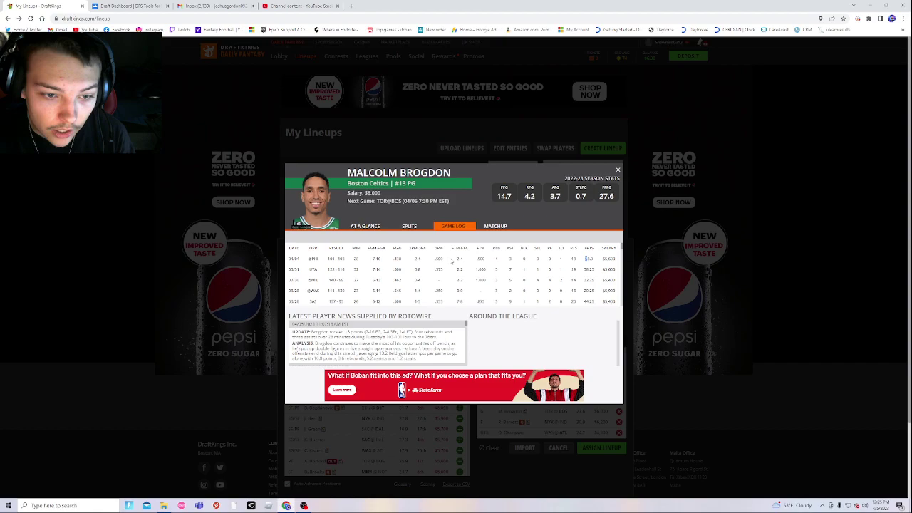
left_click_drag(355, 257, 361, 293)
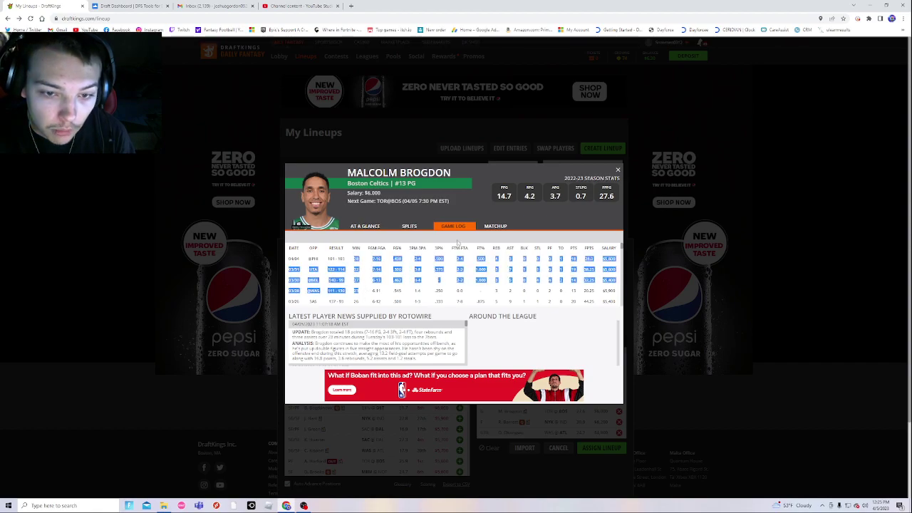
left_click(617, 169)
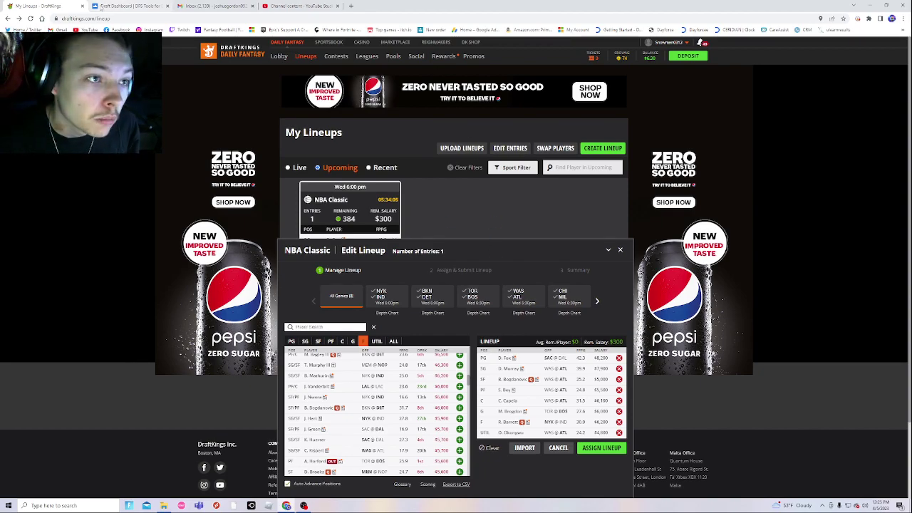
left_click(107, 6)
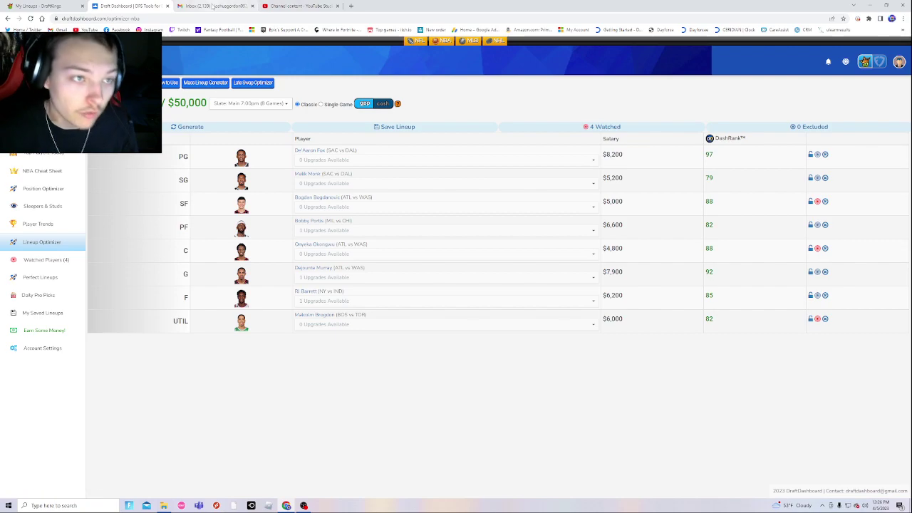
left_click(43, 6)
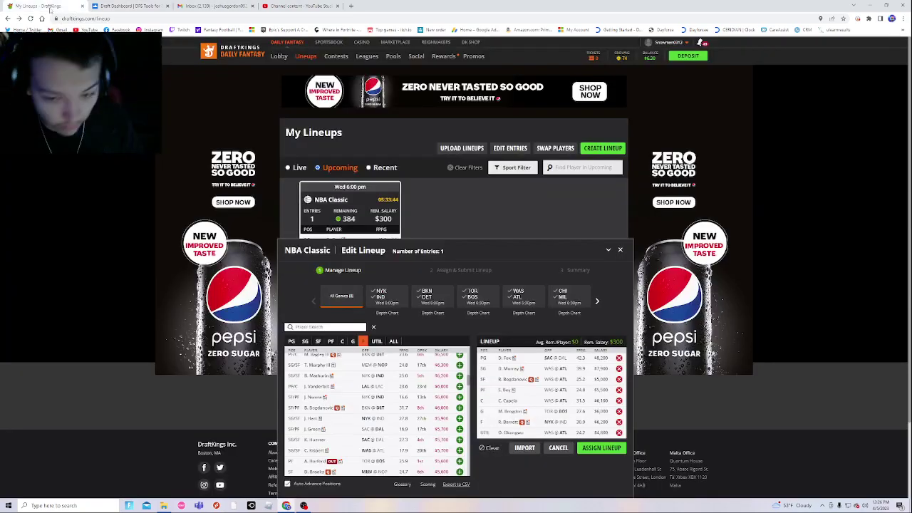
left_click(597, 303)
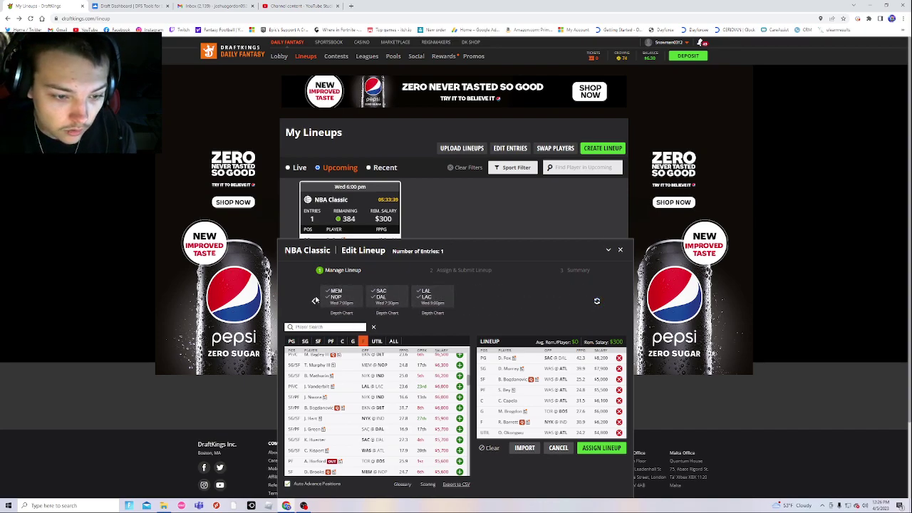
left_click(312, 303)
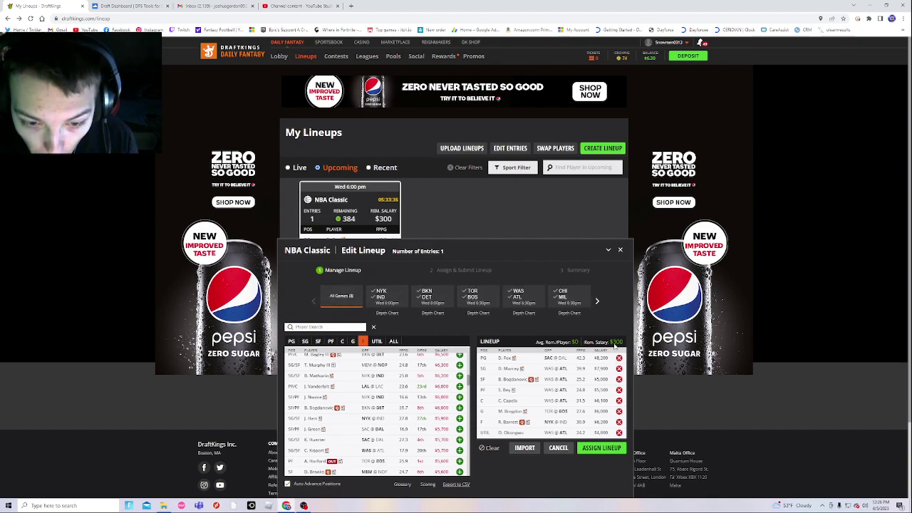
scroll(489, 383, "down", 1)
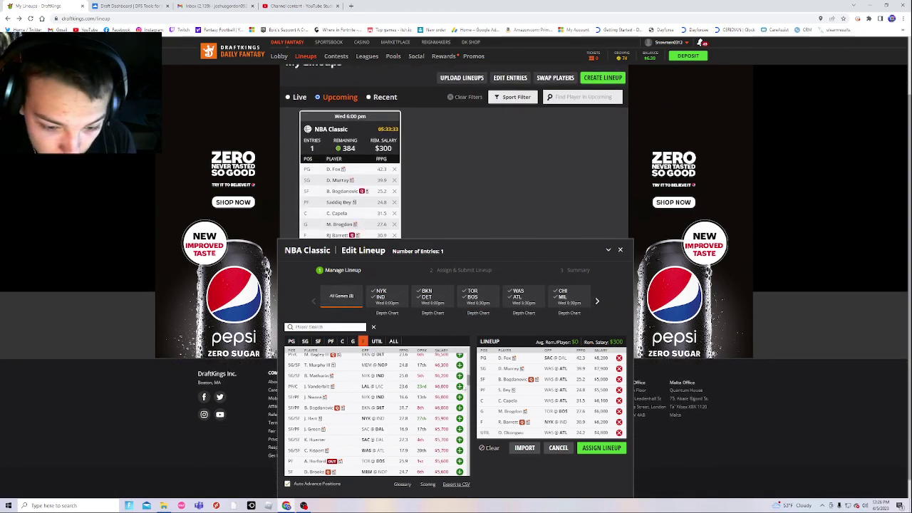
scroll(317, 460, "down", 1)
scroll(327, 406, "down", 2)
scroll(333, 413, "up", 2)
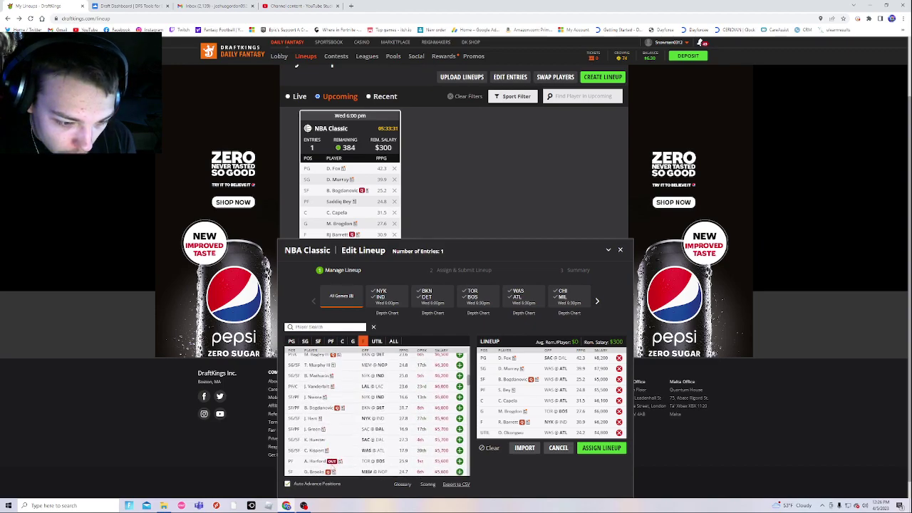
scroll(332, 456, "up", 2)
scroll(335, 408, "up", 2)
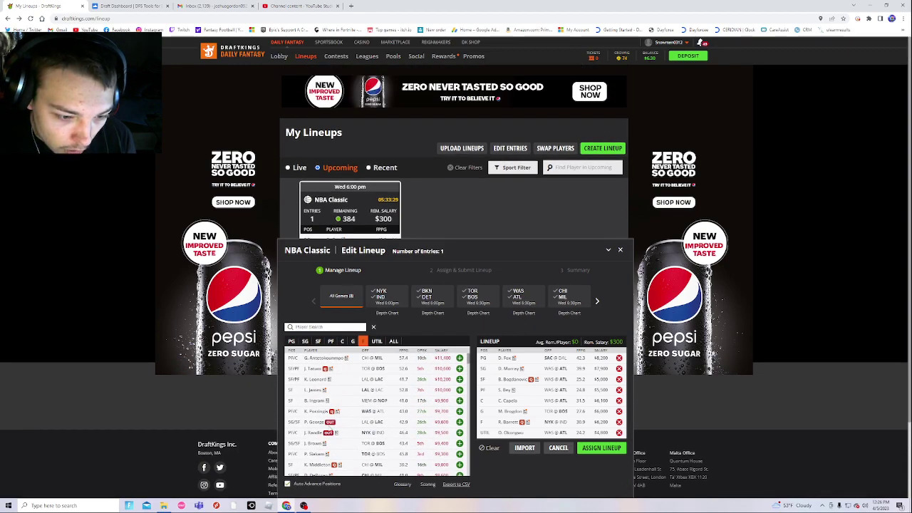
Step: Read Paul George's latest injury news on his player card
left_click(314, 426)
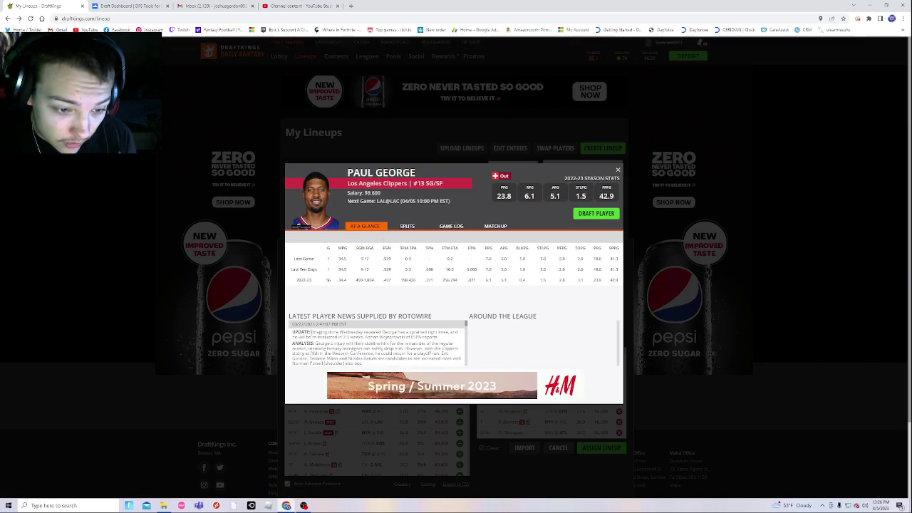
left_click_drag(311, 332, 421, 343)
left_click(418, 309)
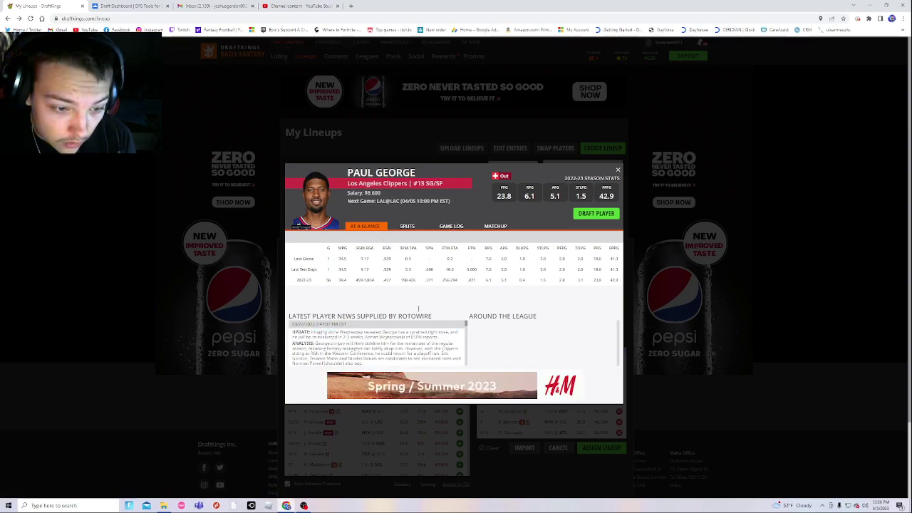
left_click(618, 169)
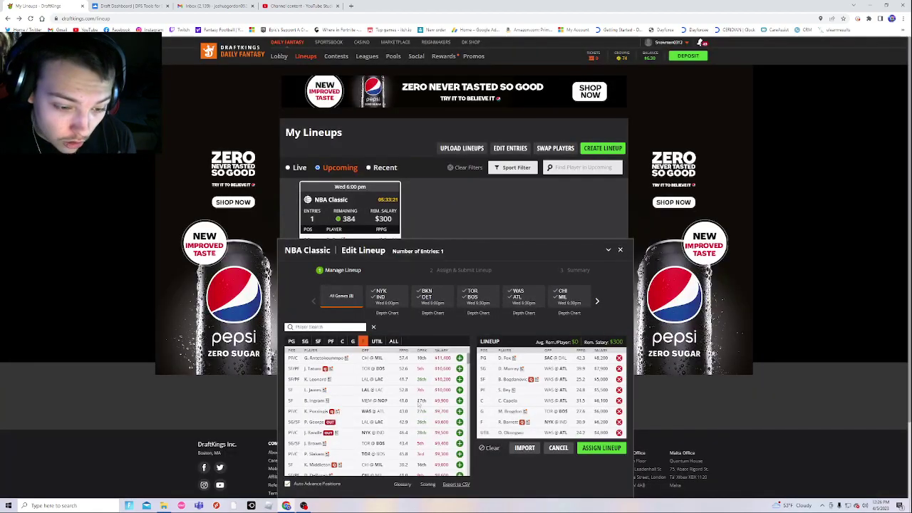
Step: Browse the player pool and switch the position filter to ALL
scroll(389, 399, "down", 2)
scroll(371, 397, "down", 3)
scroll(356, 407, "down", 3)
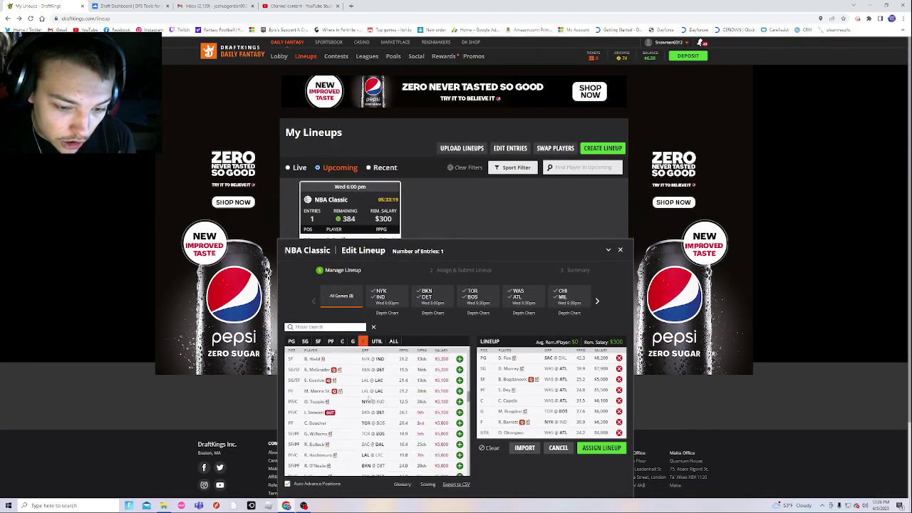
scroll(337, 422, "down", 2)
scroll(328, 396, "up", 5)
scroll(345, 403, "up", 5)
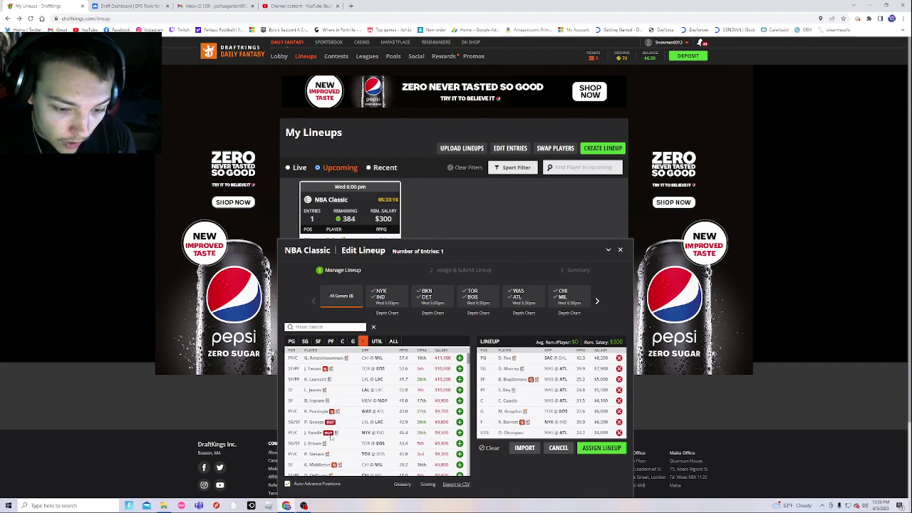
scroll(332, 431, "down", 3)
scroll(332, 424, "down", 2)
scroll(332, 415, "down", 3)
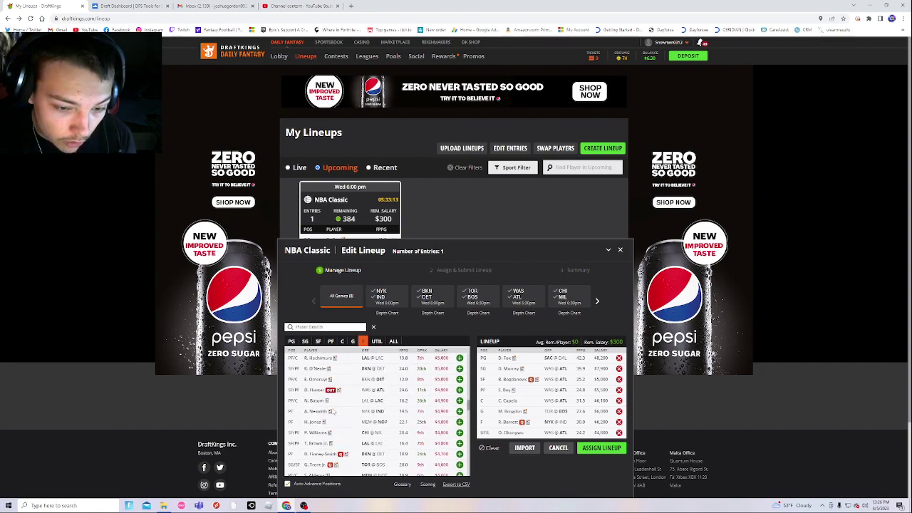
scroll(310, 413, "up", 2)
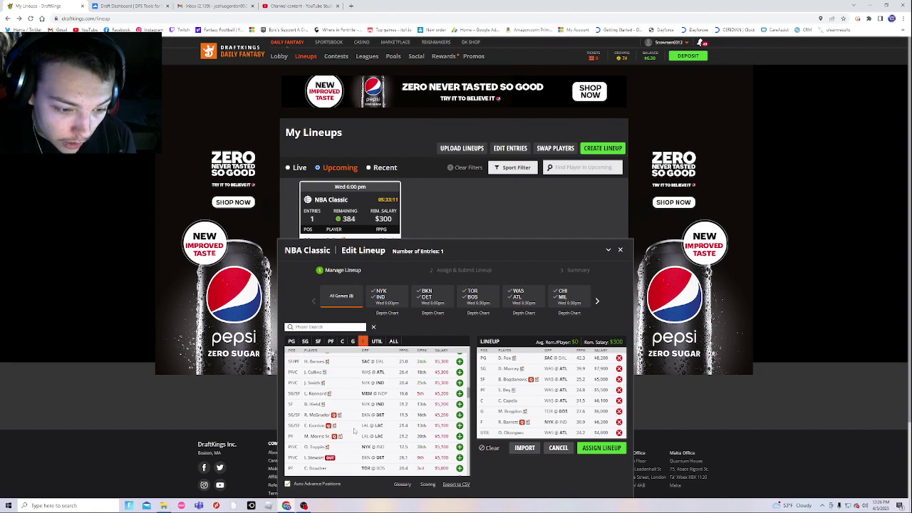
scroll(354, 430, "up", 4)
scroll(354, 429, "up", 3)
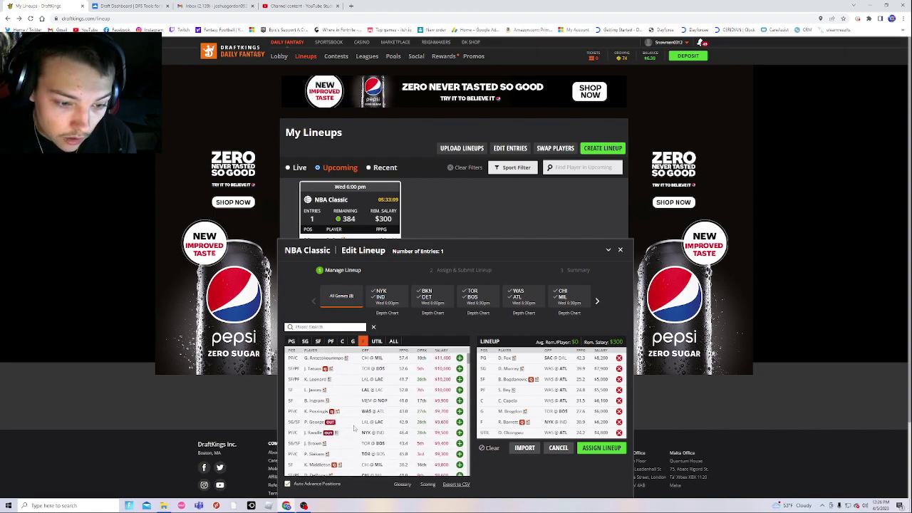
left_click(393, 341)
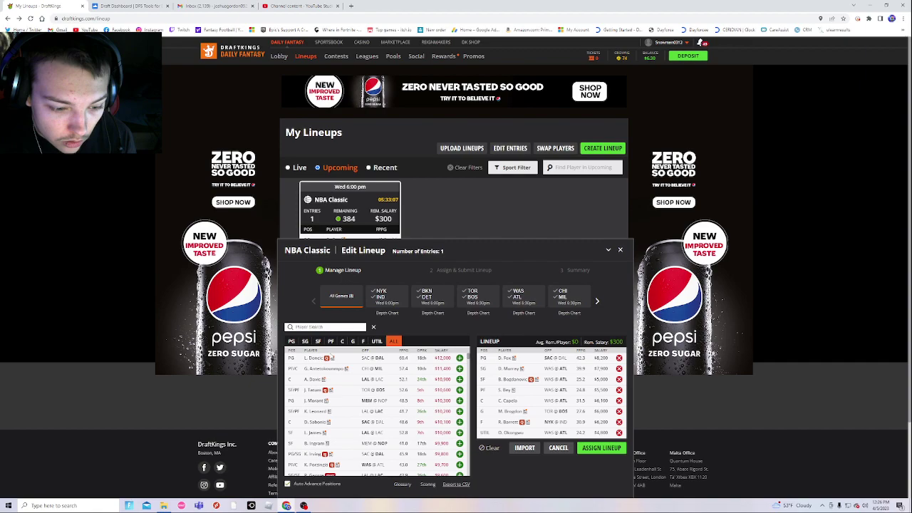
scroll(329, 376, "down", 3)
scroll(332, 407, "down", 2)
scroll(332, 385, "down", 2)
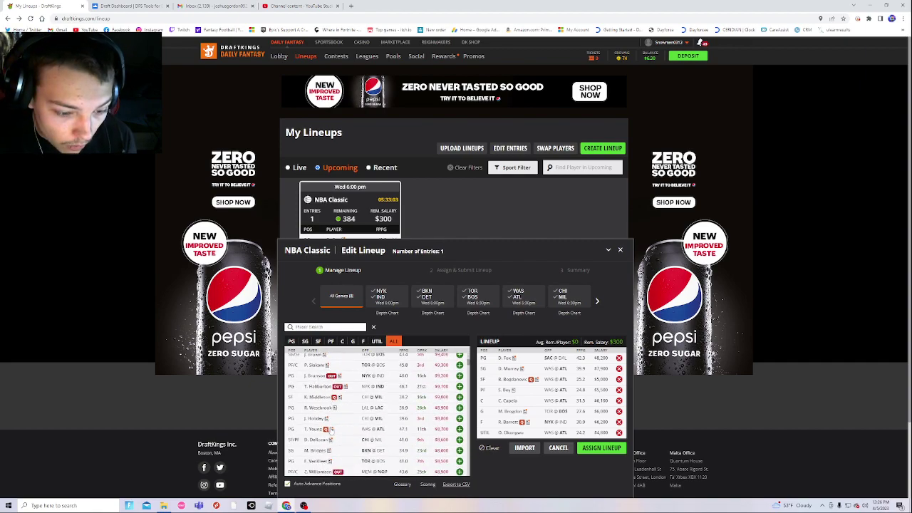
scroll(329, 430, "up", 6)
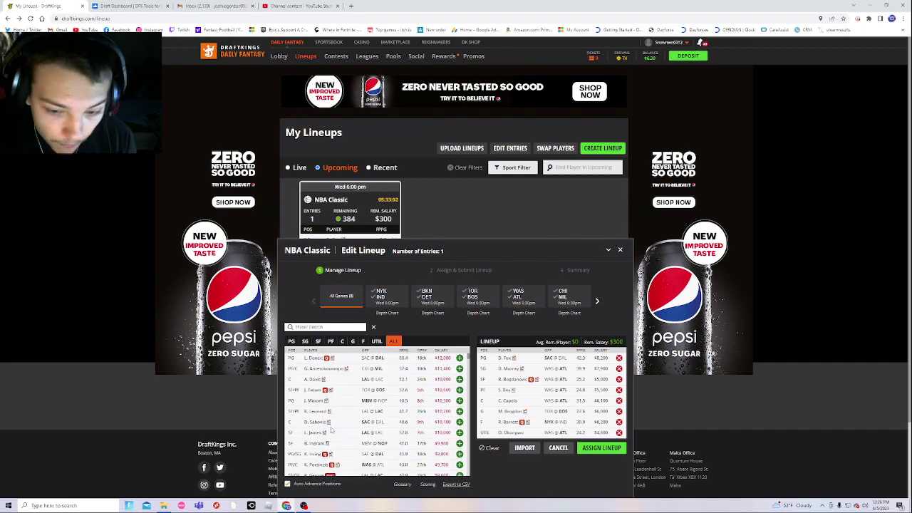
Step: Assign the eight-player lineup to the NBA contest entry and close the summary
left_click(613, 449)
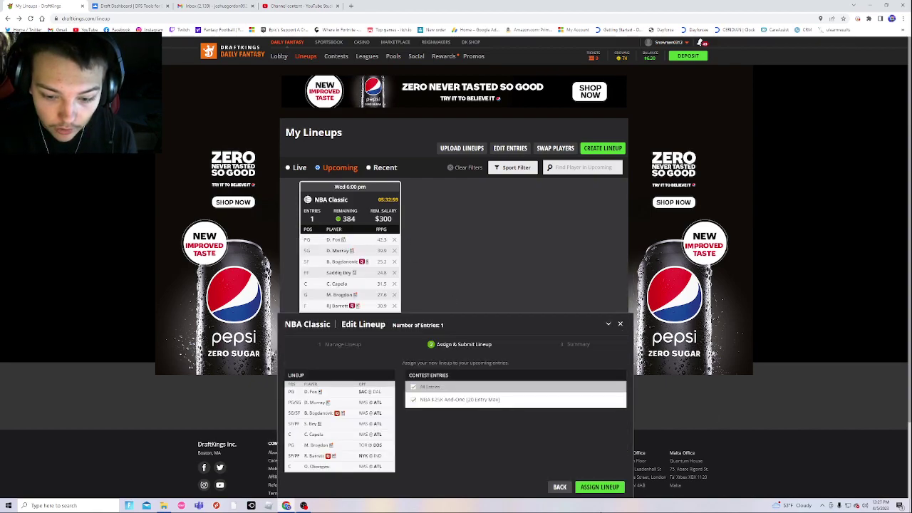
left_click(602, 490)
left_click(621, 317)
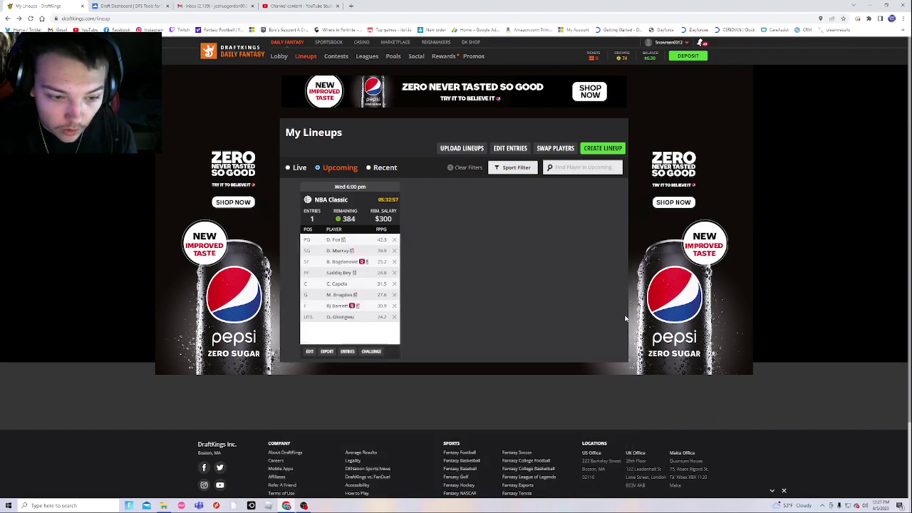